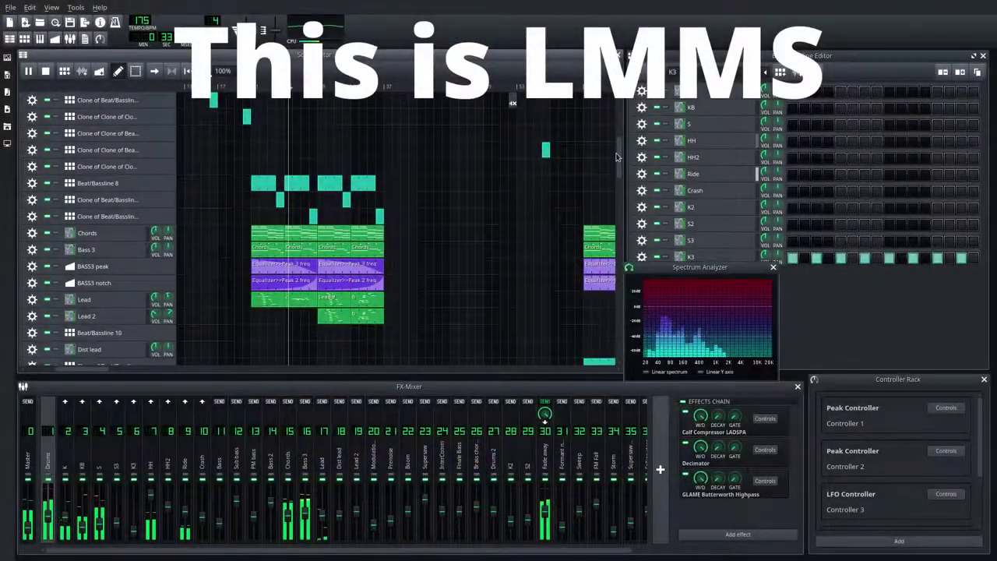
Step: Open the Peak 3 freq automation curve, then close it again
{"action": "left_click_drag", "start_coordinate": [618, 157], "coordinate": [618, 164]}
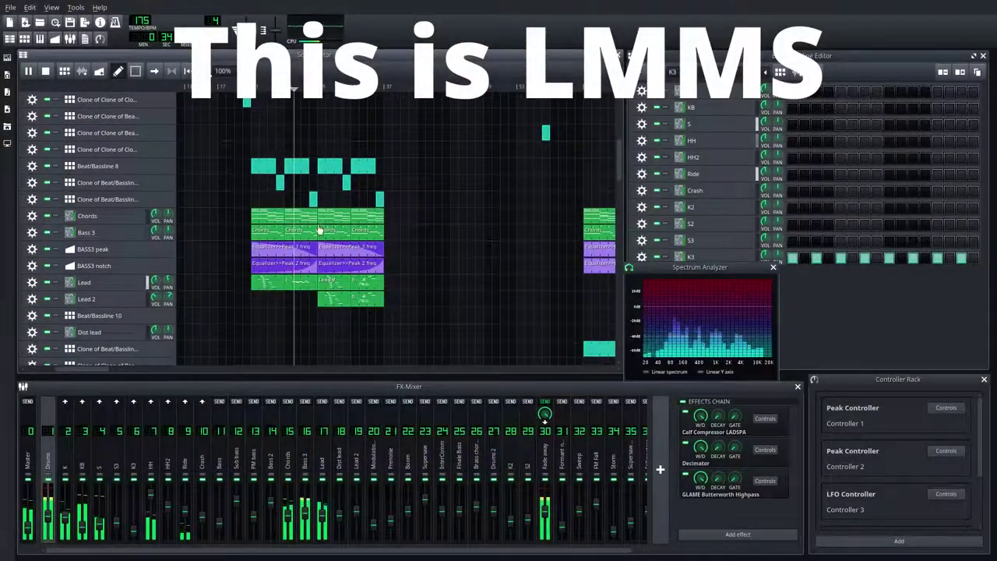
{"action": "double_click", "coordinate": [285, 253]}
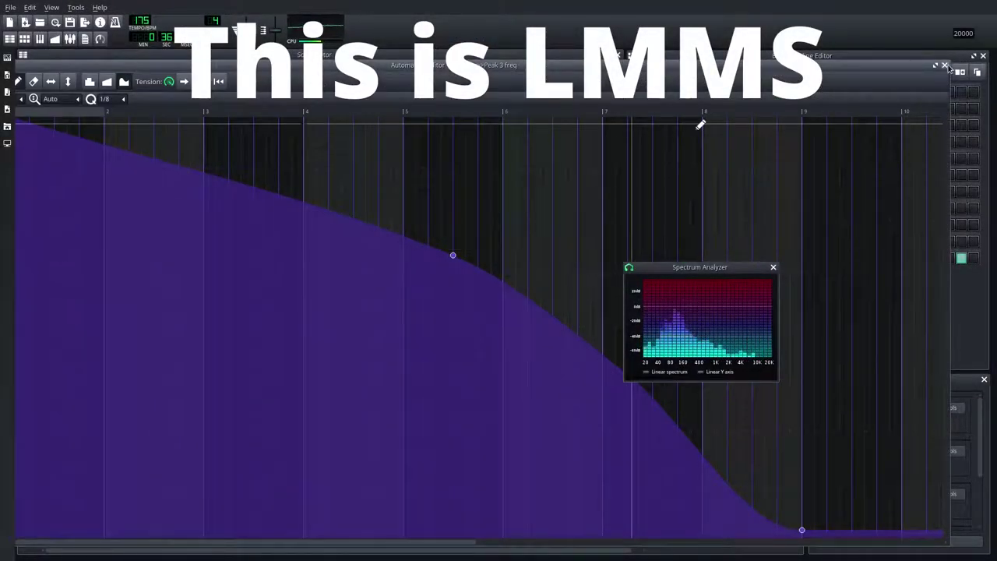
{"action": "left_click", "coordinate": [945, 65]}
Step: Glance at the Chords pattern notes, then slide a short Vox 1 vocal slice earlier
{"action": "double_click", "coordinate": [310, 226]}
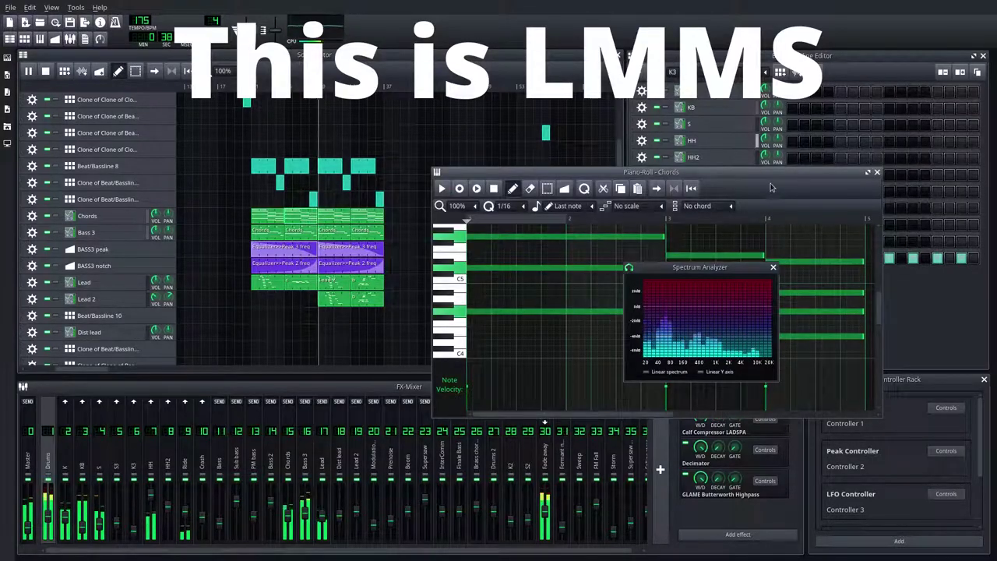
{"action": "left_click_drag", "start_coordinate": [772, 187], "coordinate": [421, 254]}
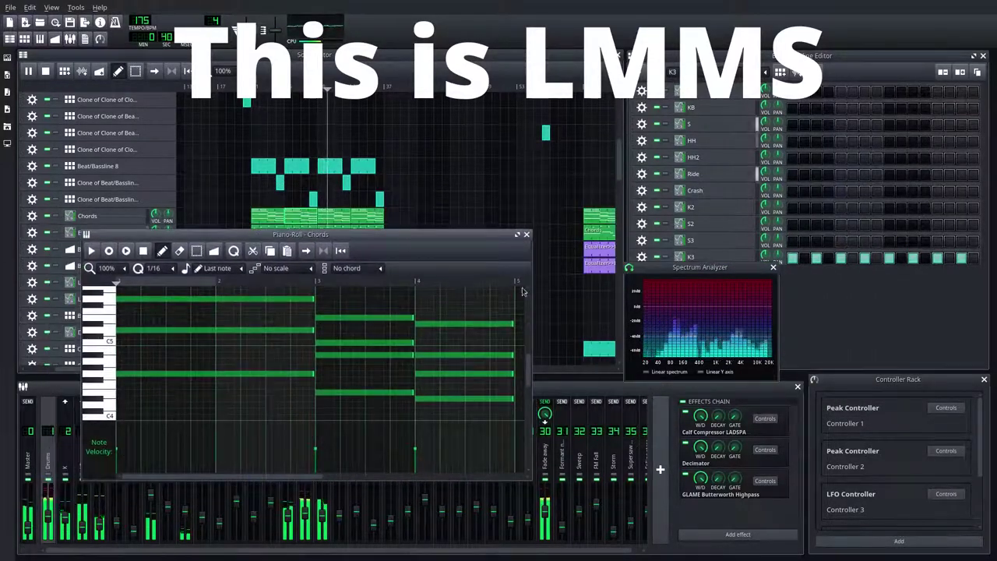
{"action": "left_click", "coordinate": [527, 235]}
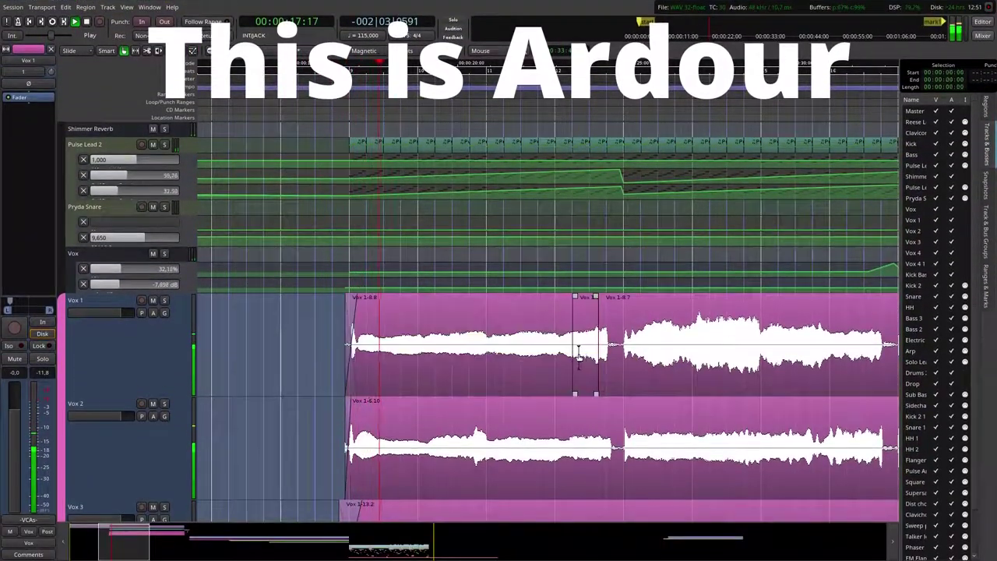
{"action": "left_click", "coordinate": [579, 357]}
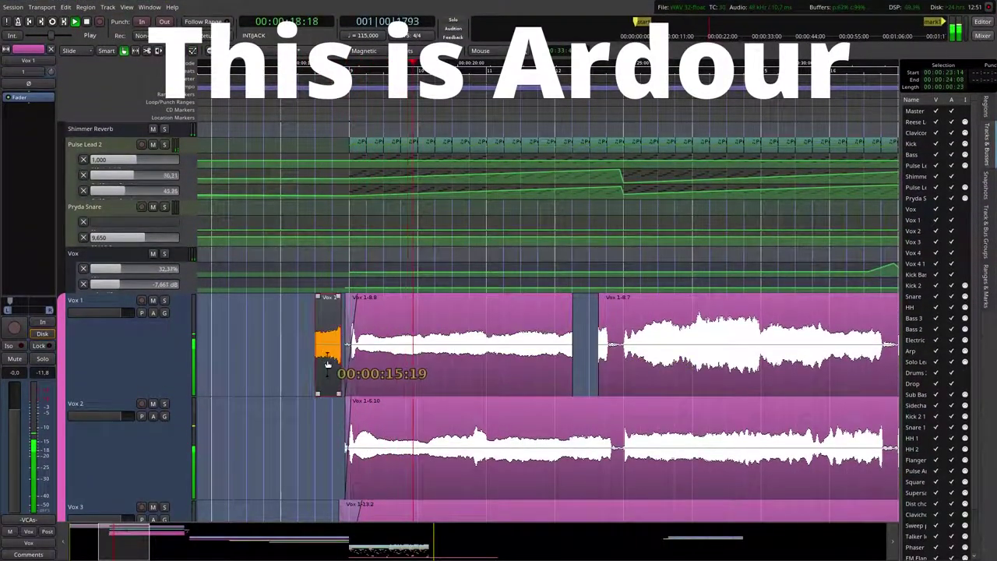
{"action": "mouse_move", "coordinate": [579, 357]}
{"action": "left_mouse_down"}
{"action": "mouse_move", "coordinate": [560, 353]}
{"action": "mouse_move", "coordinate": [584, 348]}
{"action": "mouse_move", "coordinate": [559, 349]}
{"action": "left_mouse_up"}
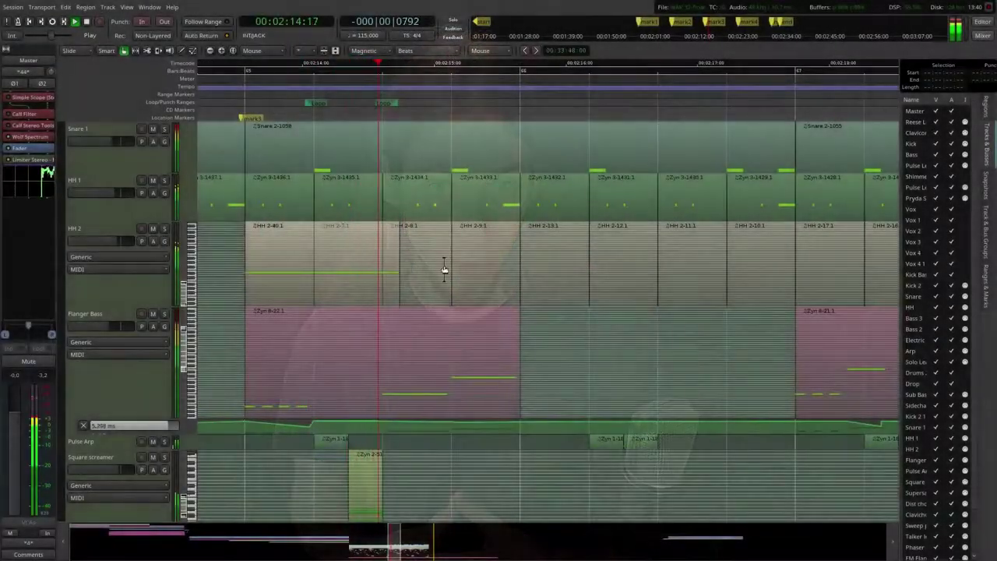
Step: Select the Sub Bass-6.1 region, zoom to fit it and enlarge its track
{"action": "scroll", "coordinate": [444, 270], "scroll_direction": "up", "scroll_amount": 3}
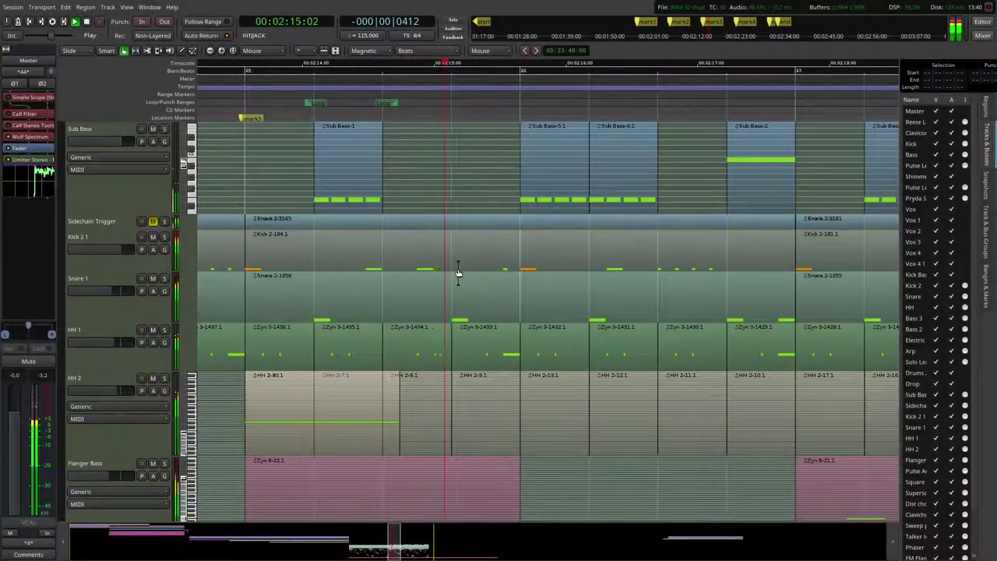
{"action": "left_click", "coordinate": [636, 206]}
{"action": "key", "text": "z"}
{"action": "key", "text": "f"}
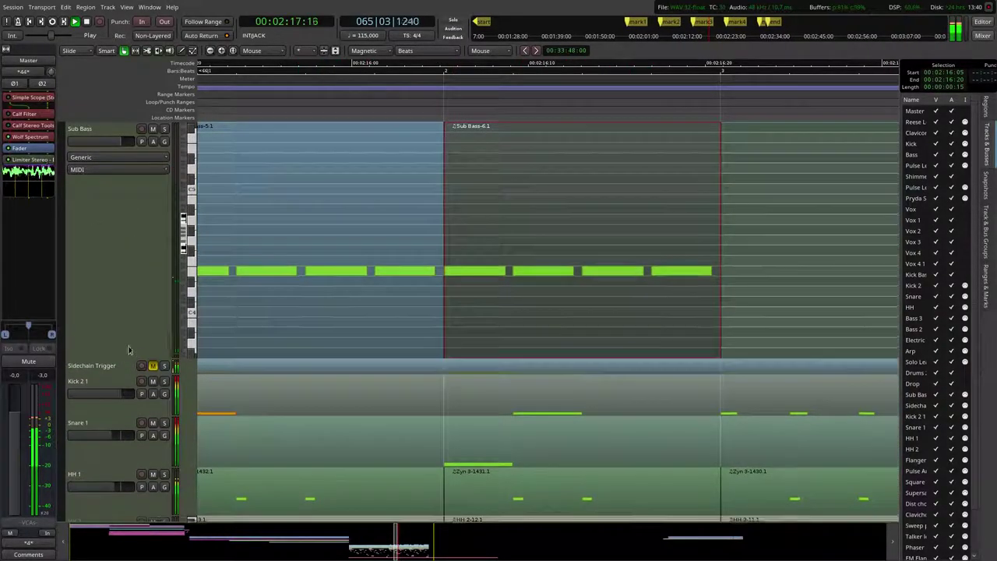
Step: Draw several new short notes at different pitches in Sub Bass-6.1 with the Draw tool
{"action": "key", "text": "d"}
{"action": "left_click_drag", "start_coordinate": [448, 290], "coordinate": [512, 289]}
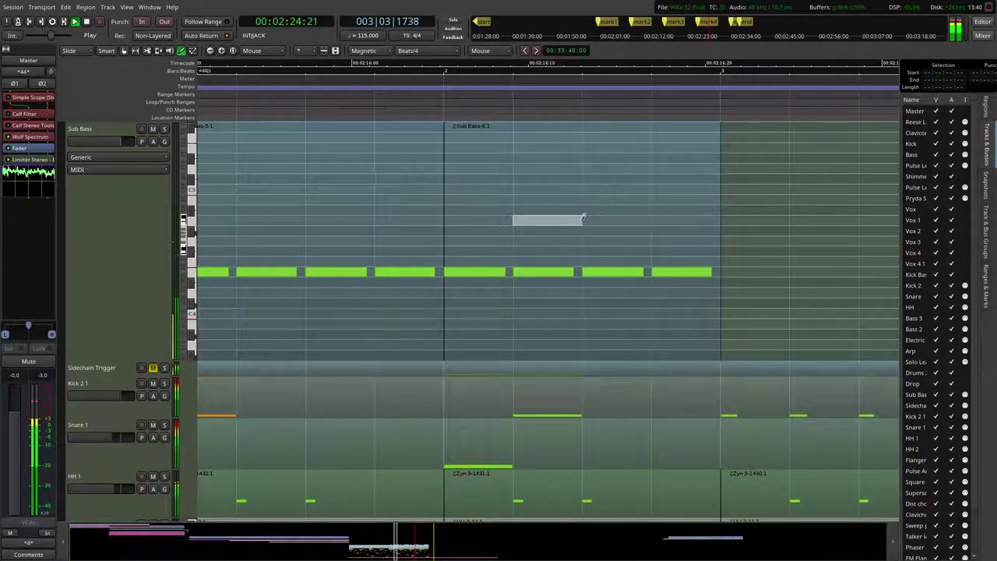
{"action": "left_click_drag", "start_coordinate": [639, 215], "coordinate": [653, 219]}
{"action": "left_click", "coordinate": [659, 162]}
{"action": "left_click", "coordinate": [658, 134]}
{"action": "left_click", "coordinate": [662, 207]}
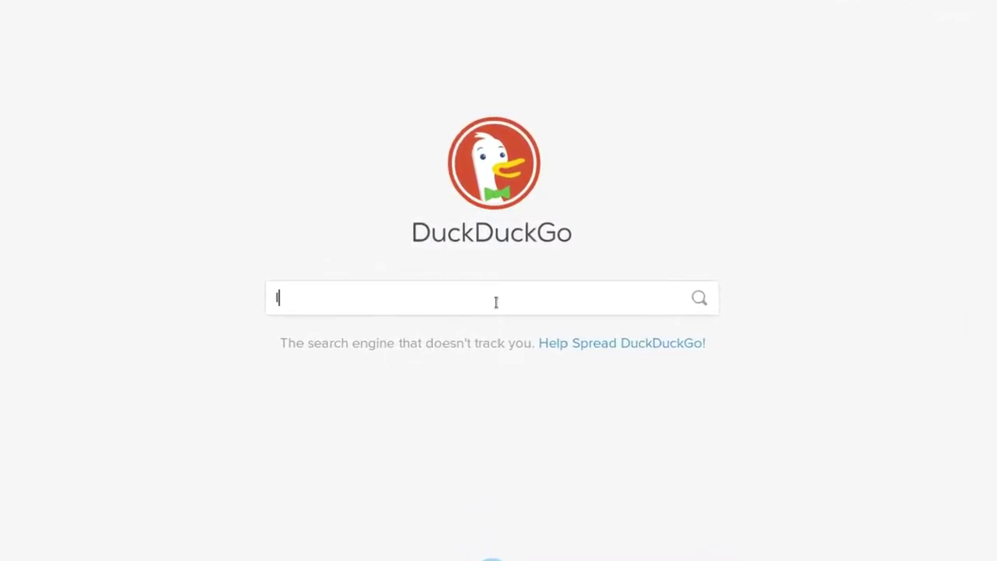
Step: Submit a DuckDuckGo query asking for free drum samples
{"action": "type", "text": "I need free drums "}
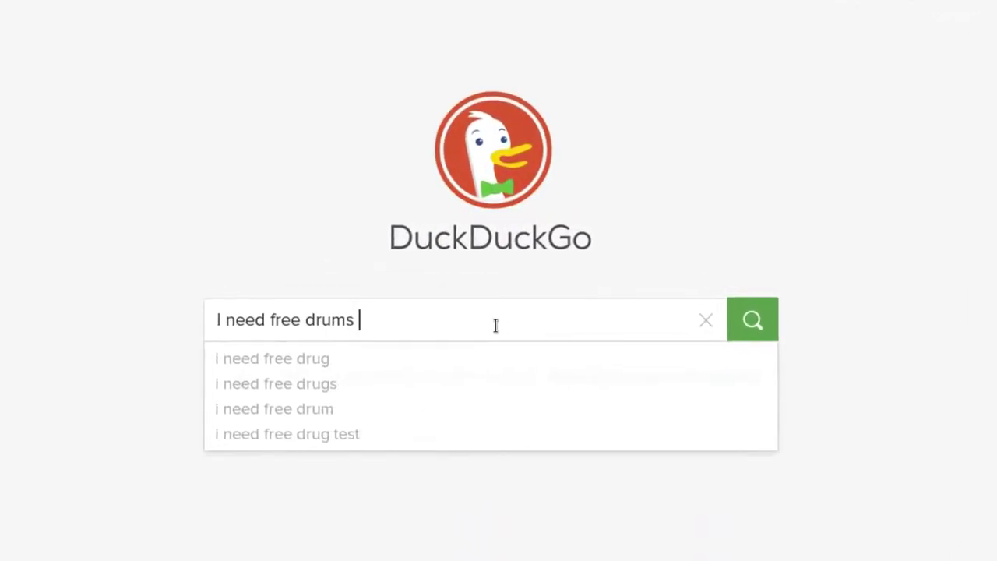
{"action": "type", "text": "samples you F"}
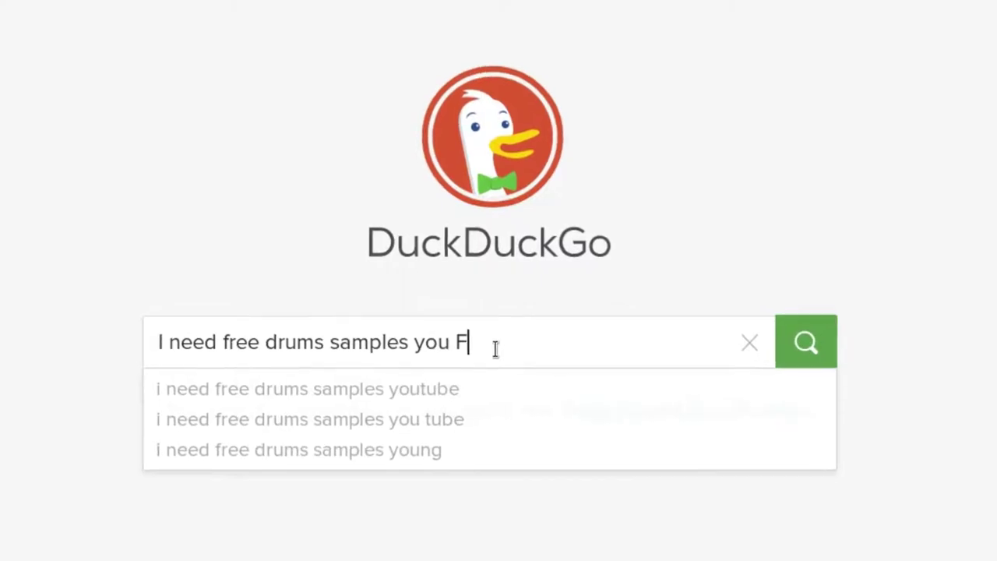
{"action": "type", "text": "UCK!"}
{"action": "key", "text": "Return"}
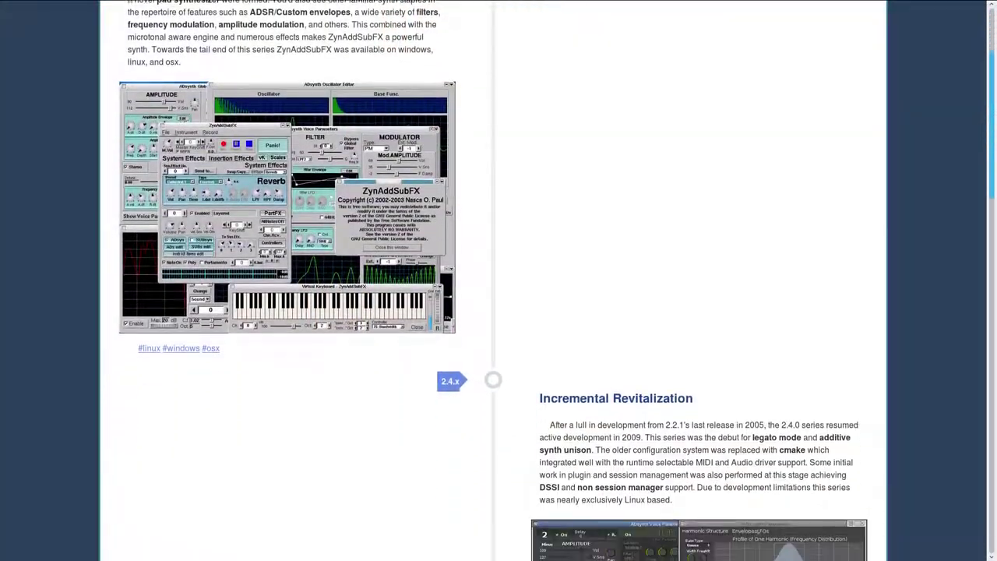
{"action": "scroll", "coordinate": [984, 258], "scroll_direction": "down", "scroll_amount": 5}
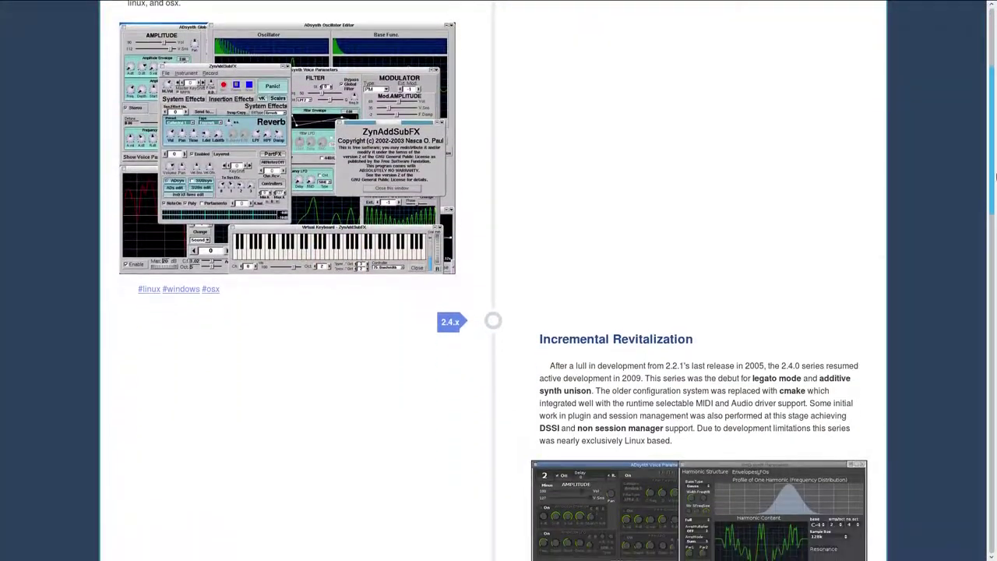
{"action": "scroll", "coordinate": [984, 258], "scroll_direction": "down", "scroll_amount": 10}
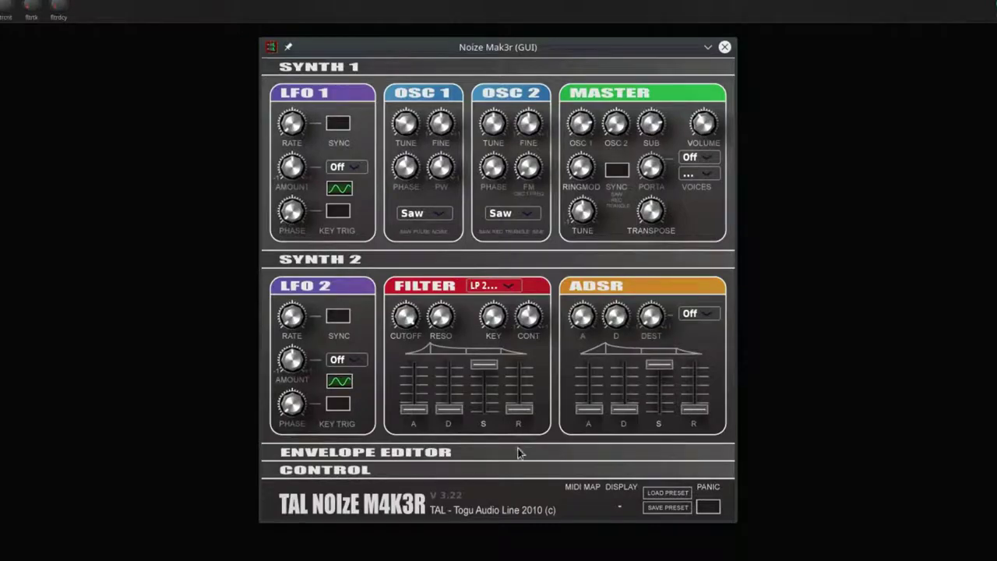
Step: Expand the Envelope Editor section of TAL Noize Mak3r
{"action": "left_click", "coordinate": [518, 453]}
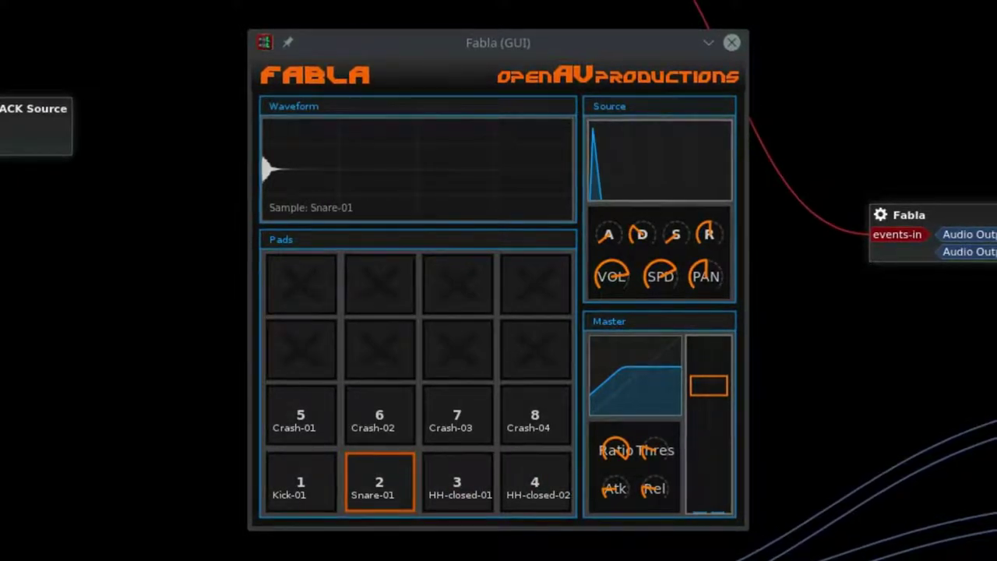
Step: Load Snare-03.flac onto Fabla's pad 2 in place of Snare-01
{"action": "left_click", "coordinate": [385, 472]}
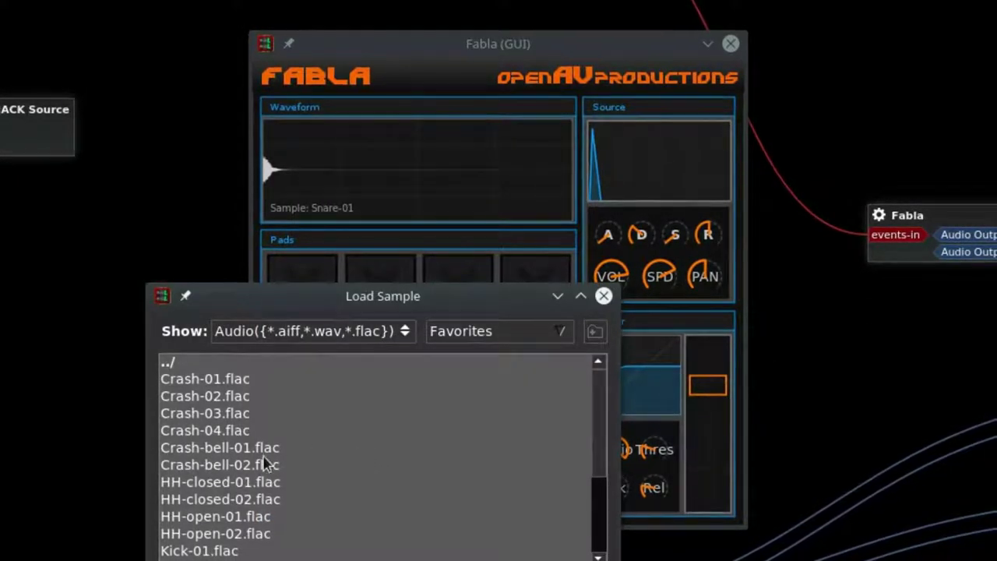
{"action": "scroll", "coordinate": [229, 503], "scroll_direction": "down", "scroll_amount": 3}
{"action": "scroll", "coordinate": [229, 503], "scroll_direction": "down", "scroll_amount": 2}
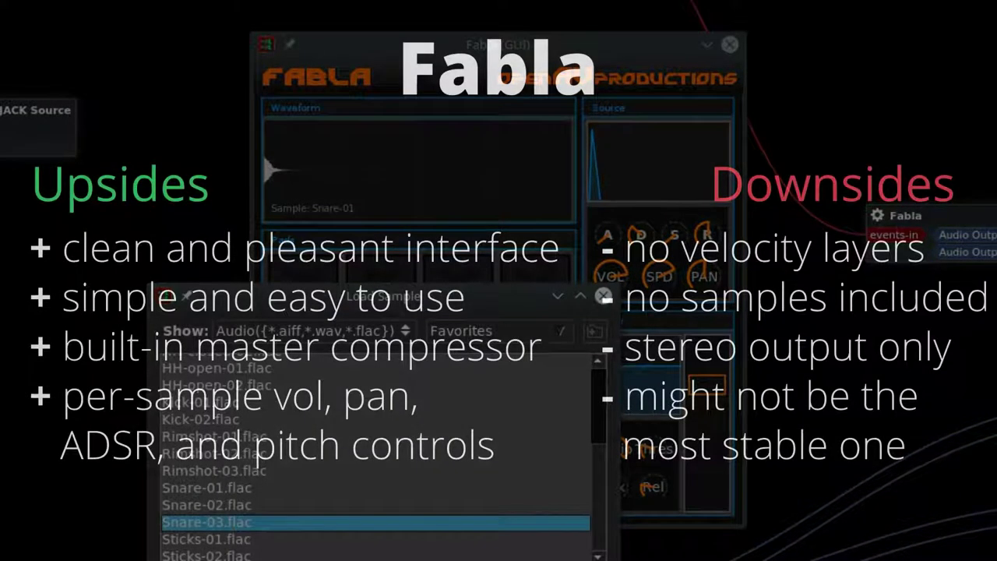
{"action": "key", "text": "Return"}
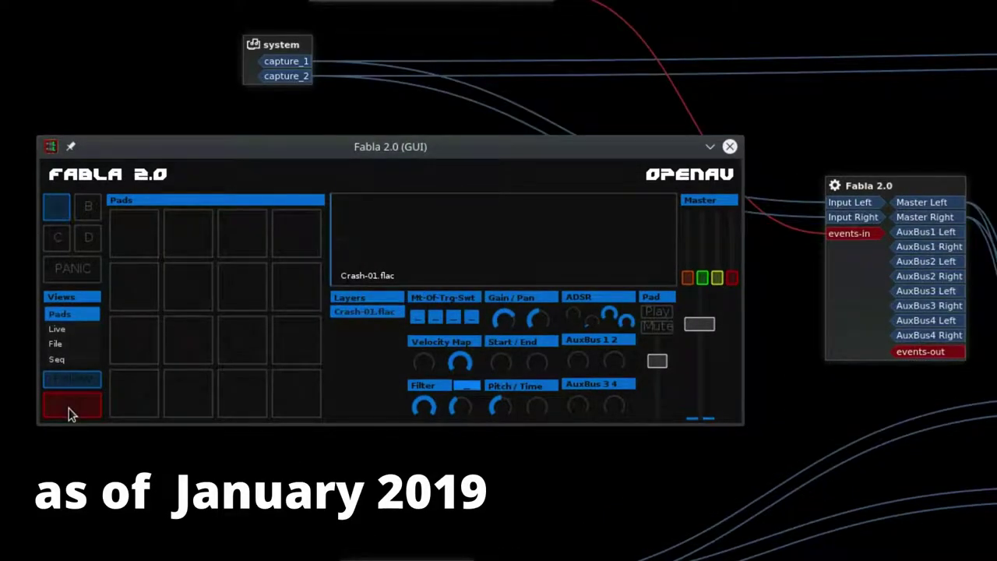
Step: Stop Fabla's REC and turn up the Multi-Sampler's Kick-01 Fade out knob
{"action": "left_click", "coordinate": [69, 407]}
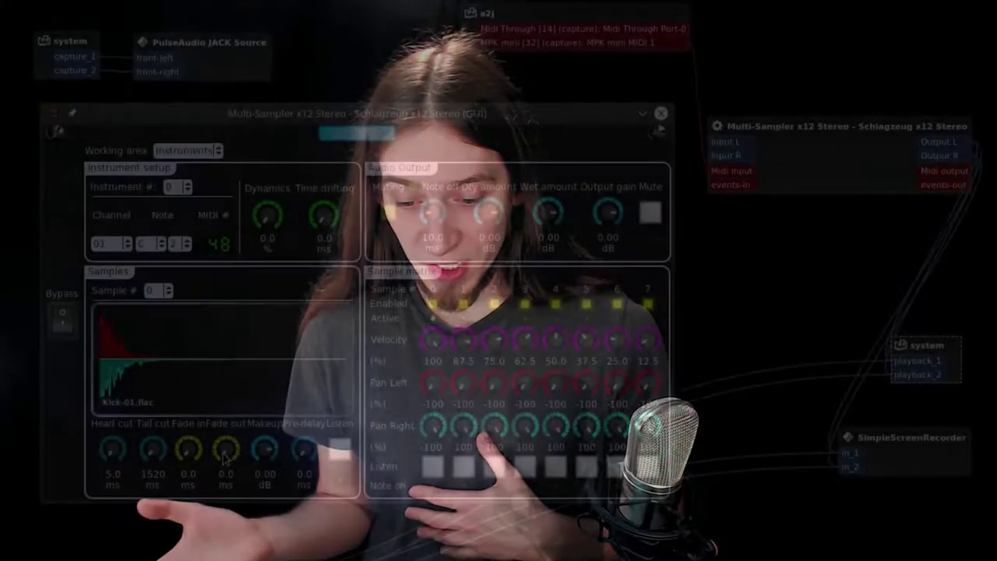
{"action": "scroll", "coordinate": [226, 456], "scroll_direction": "up", "scroll_amount": 3}
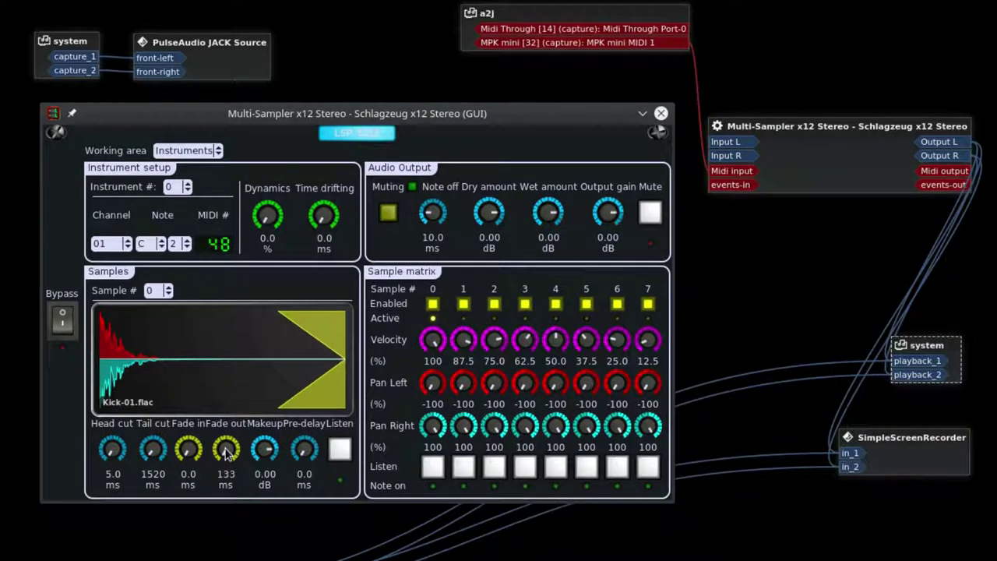